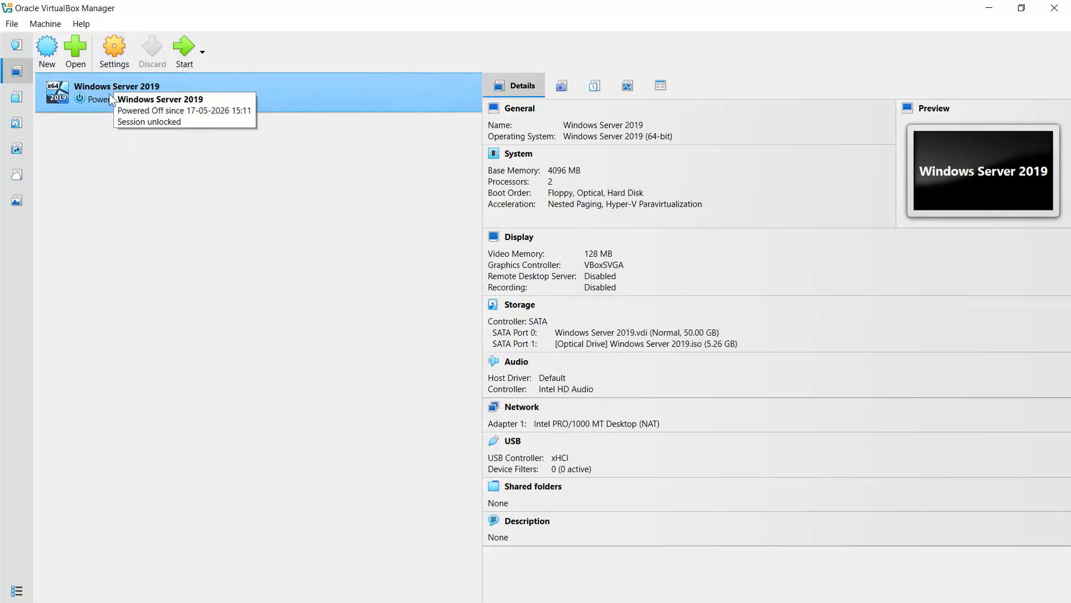
- Review the Windows Server 2019 VM's system, display, storage and network settings, keeping the adapter on NAT
right_click(109, 86)
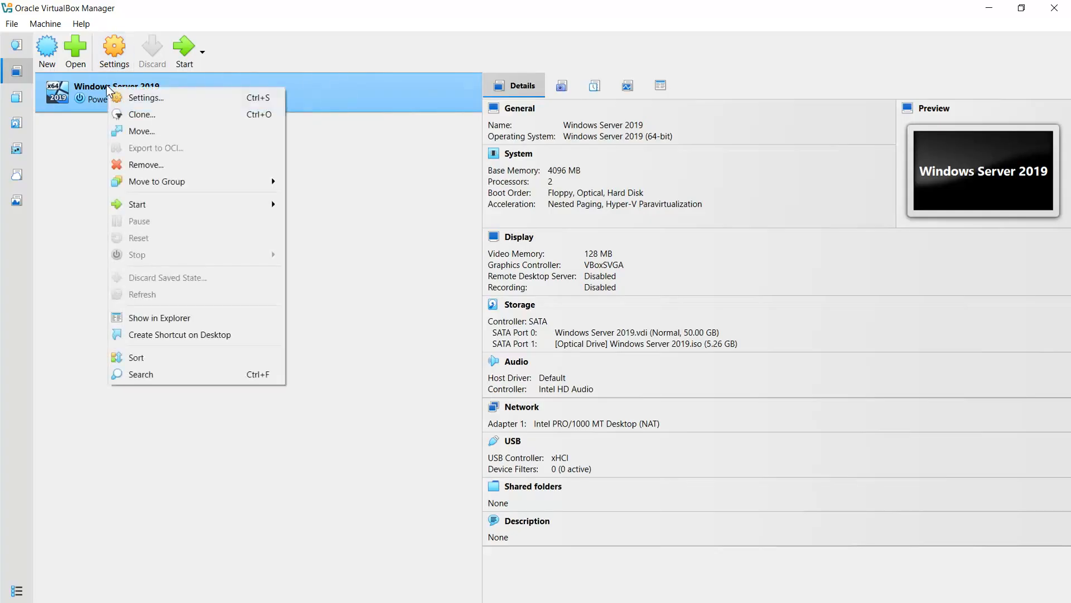
click(126, 95)
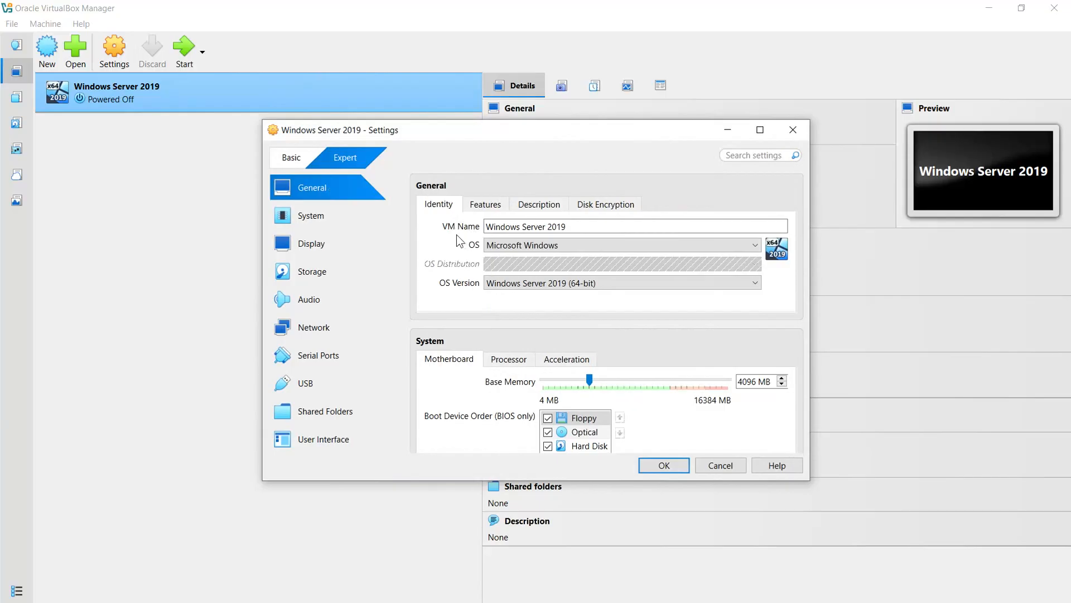
click(487, 229)
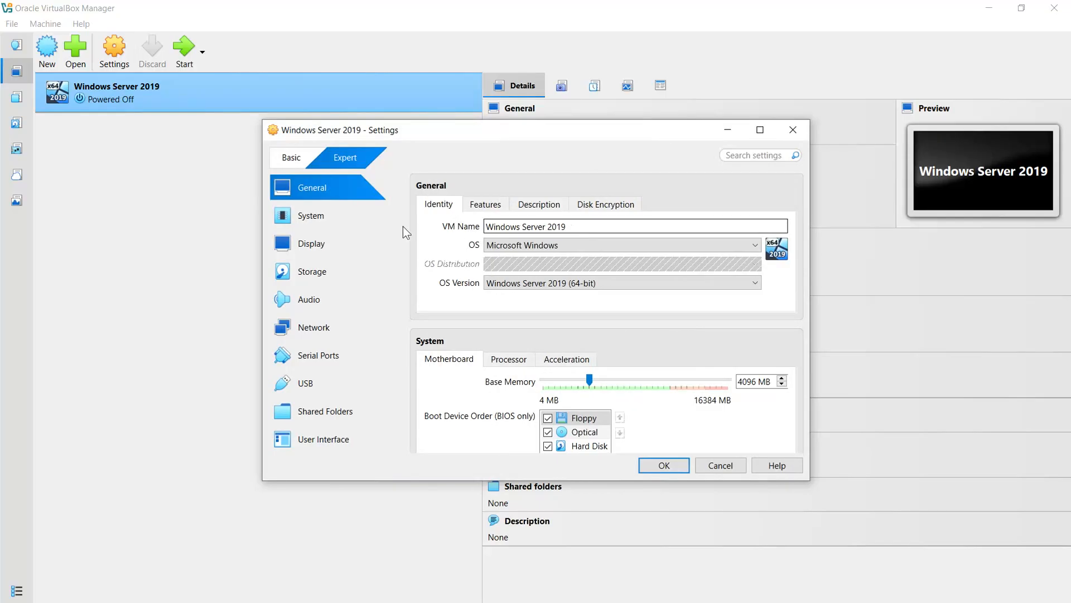
click(312, 215)
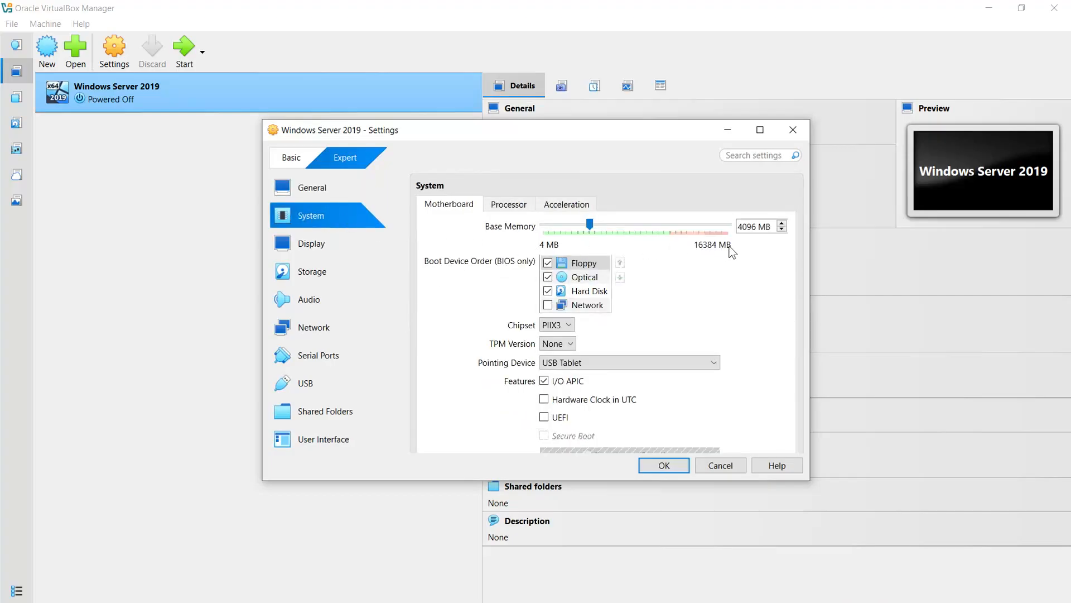
click(514, 206)
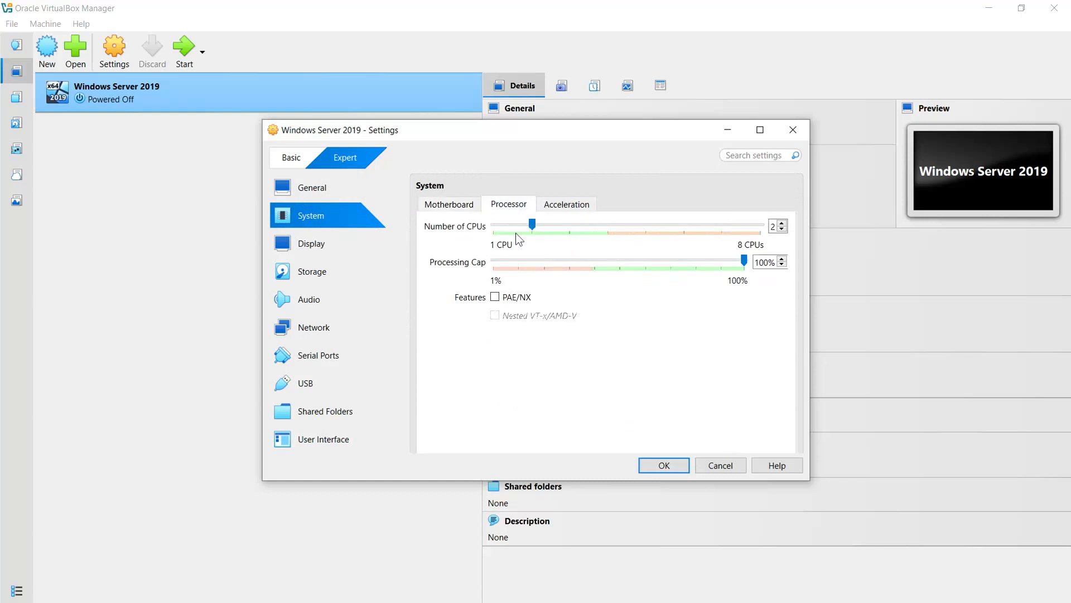
click(321, 243)
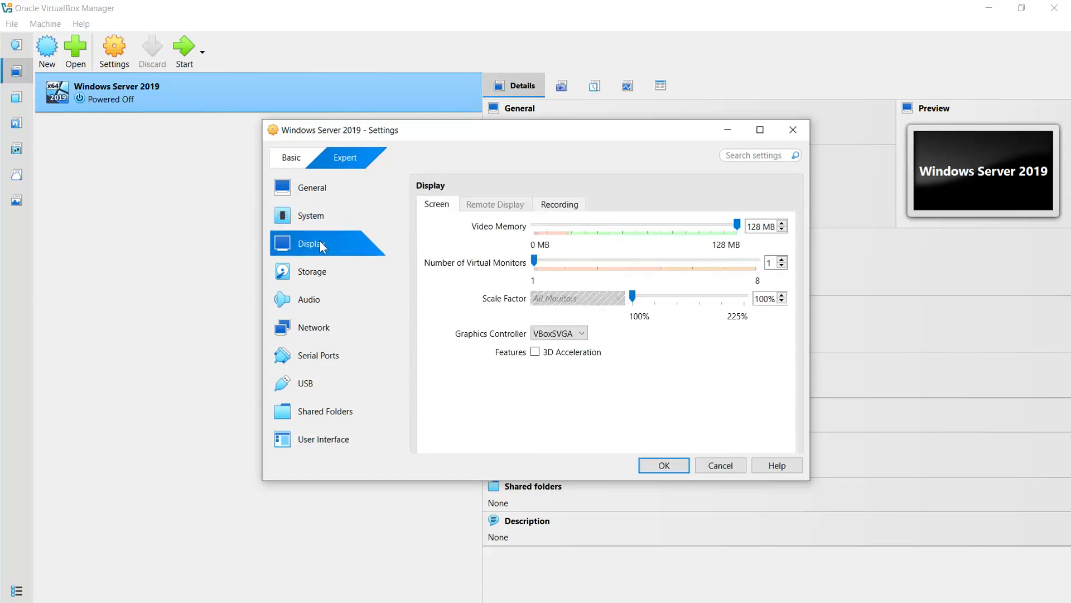
click(321, 272)
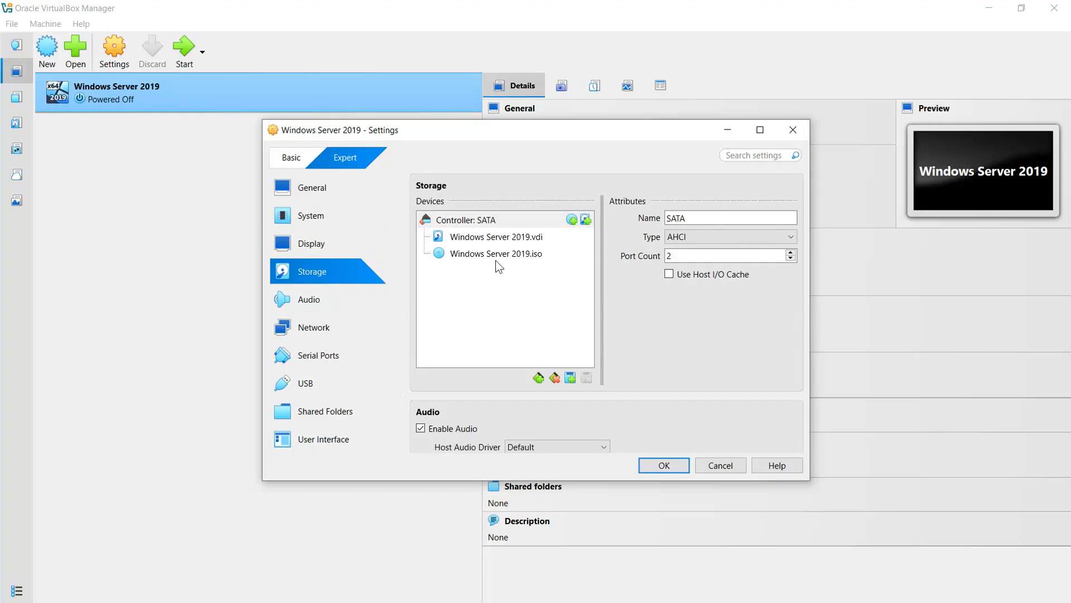
click(323, 328)
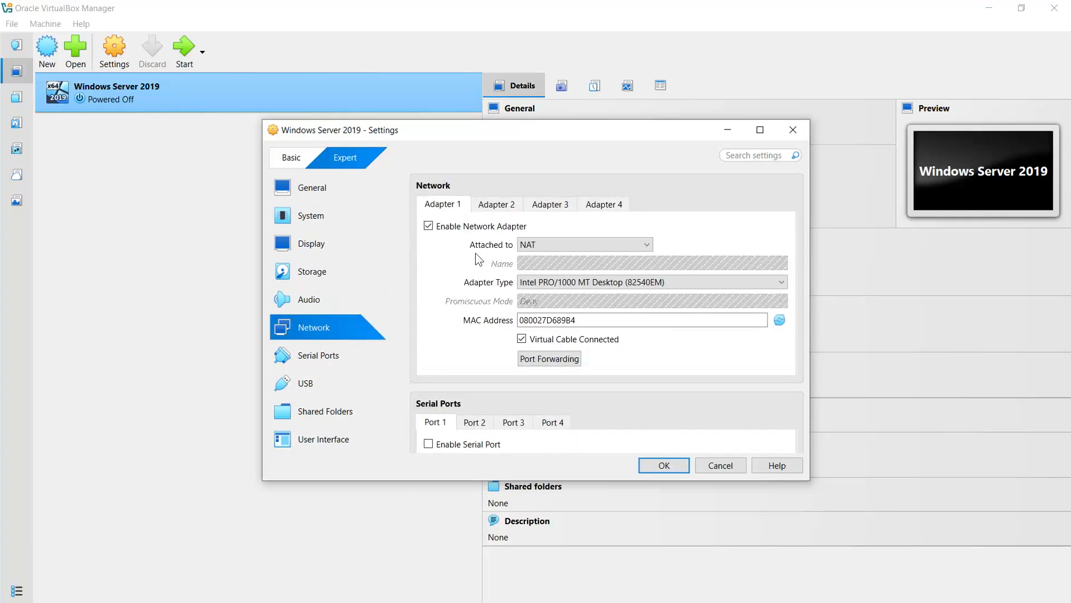
click(537, 247)
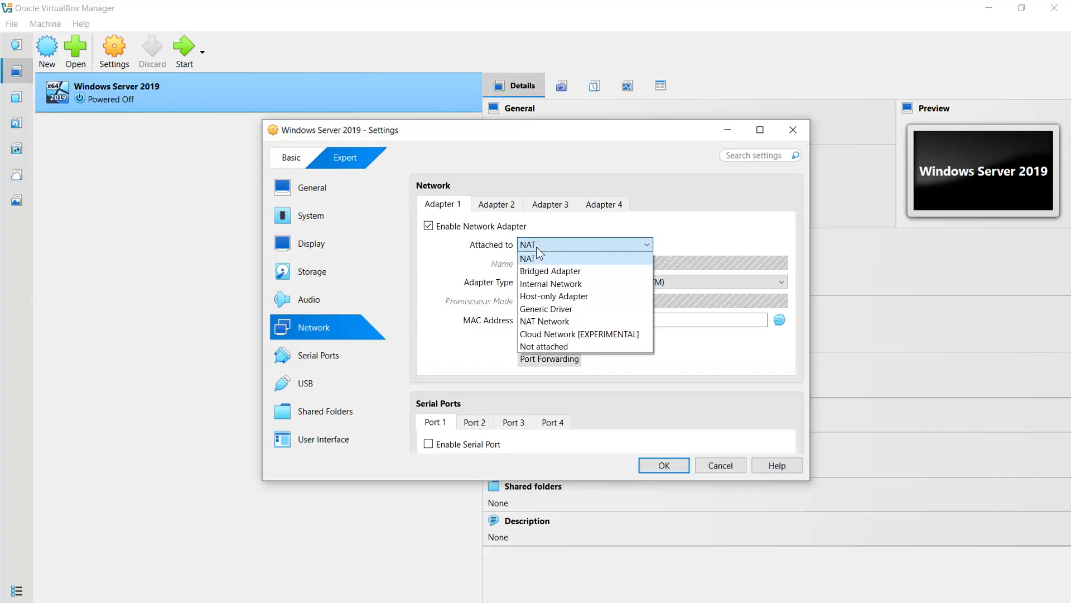
click(450, 270)
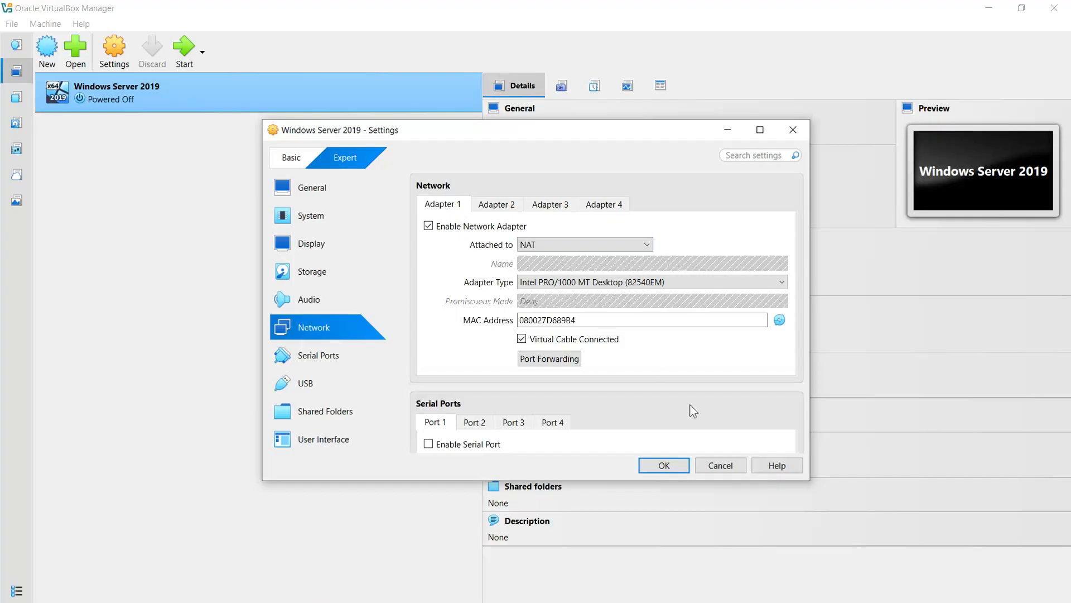
click(720, 465)
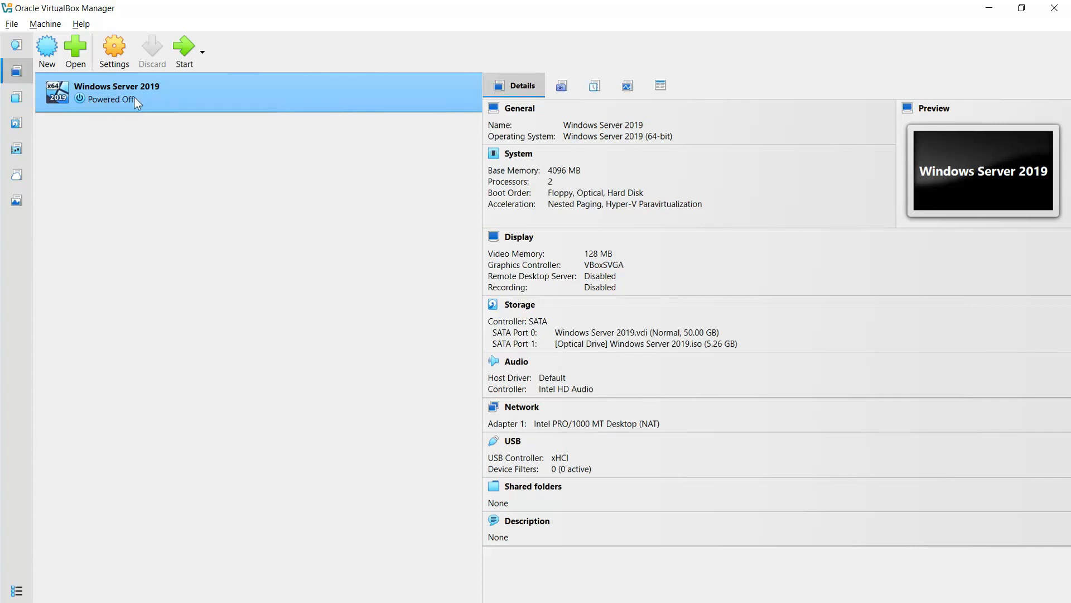
- Start the VM, continue past the boot prompt, and sign in as Administrator with the account password
click(184, 53)
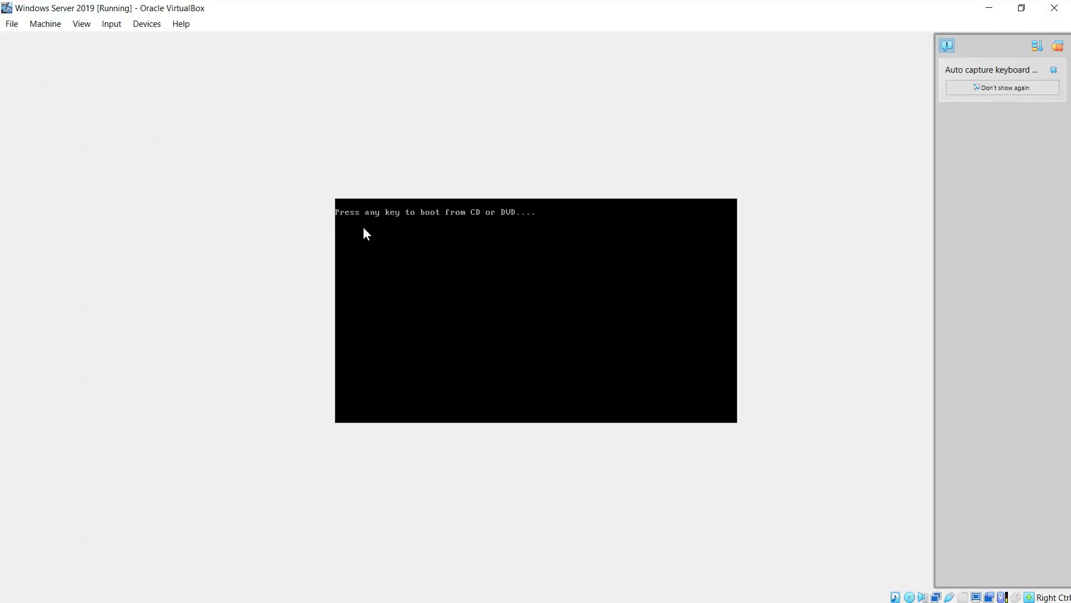
key(Return)
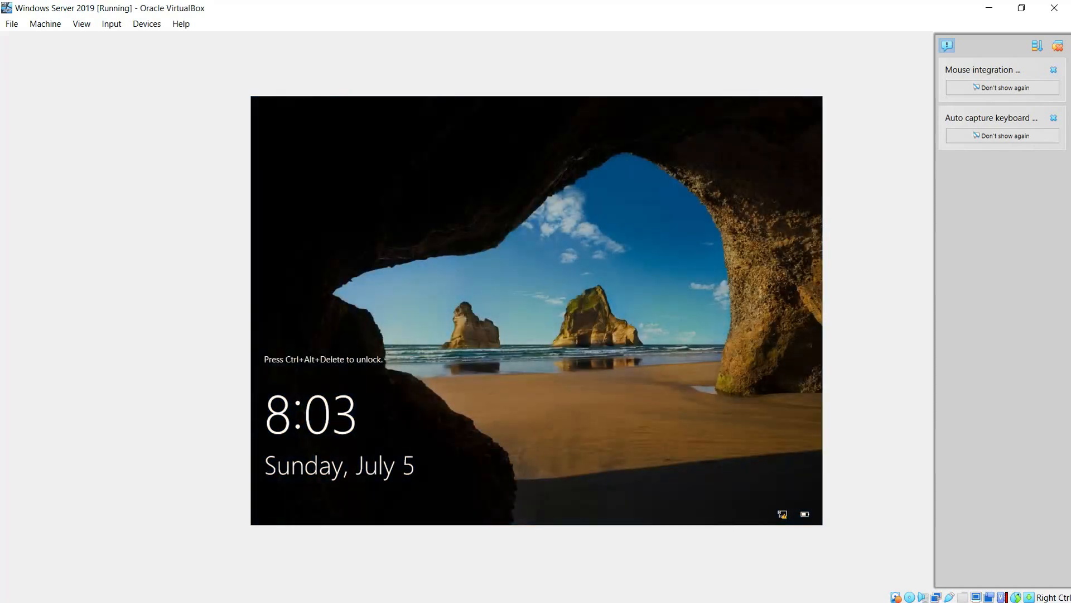
key(ctrl+alt+Delete)
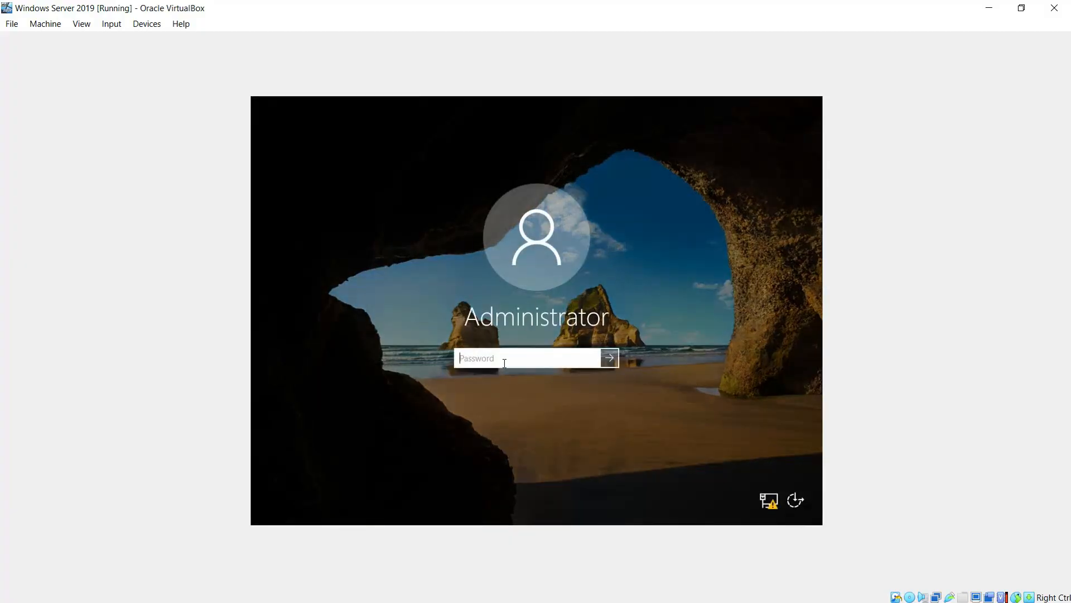
text(P@ssw0rd)
key(Return)
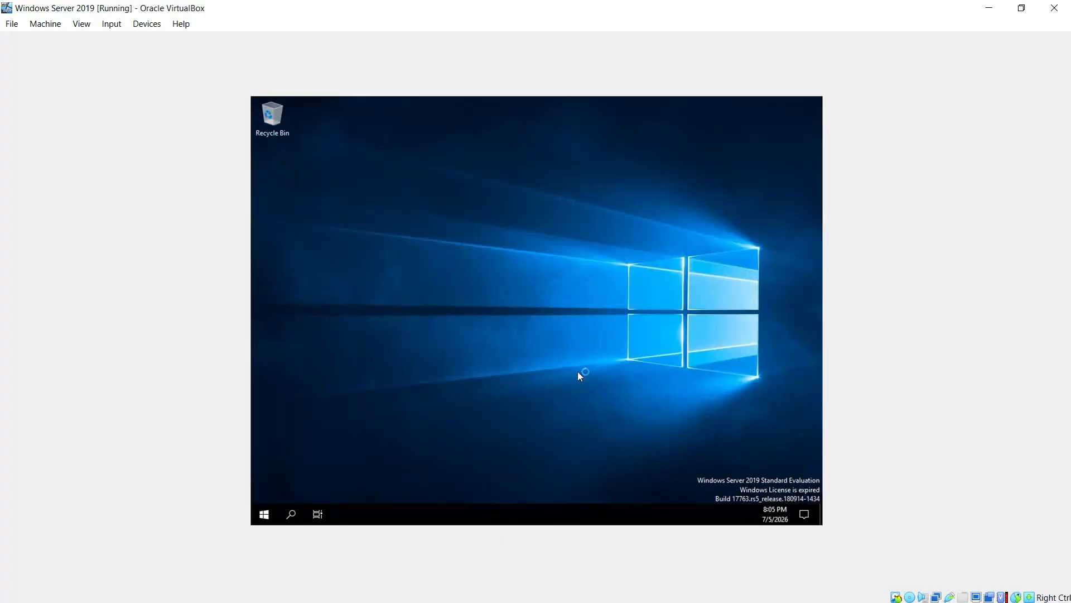
- Open This PC's system properties from a Start search for 'this' and maximize the System window
click(263, 519)
text(this)
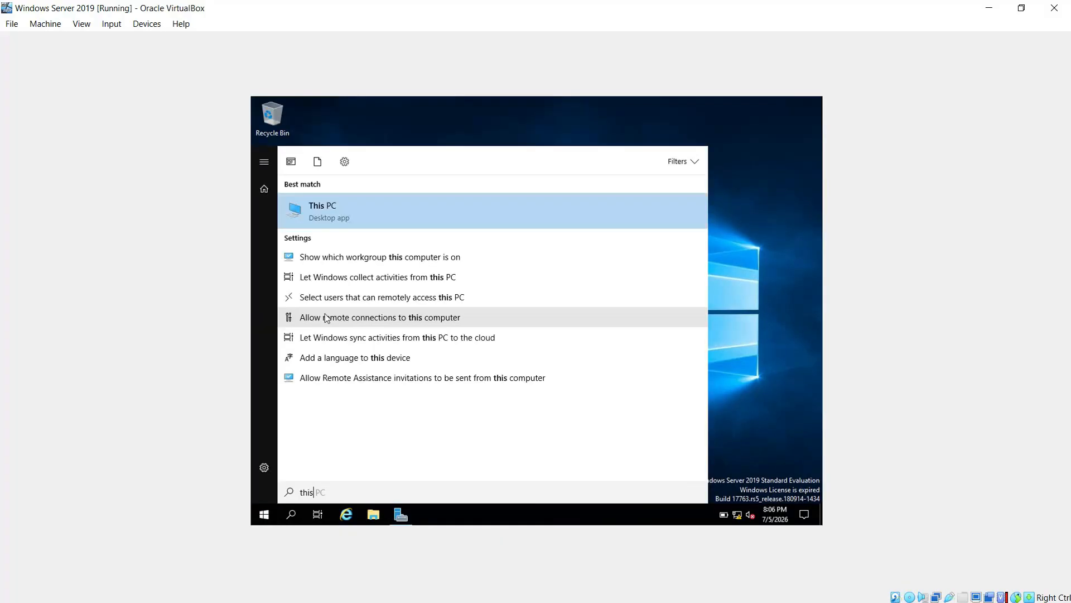
right_click(322, 205)
click(365, 306)
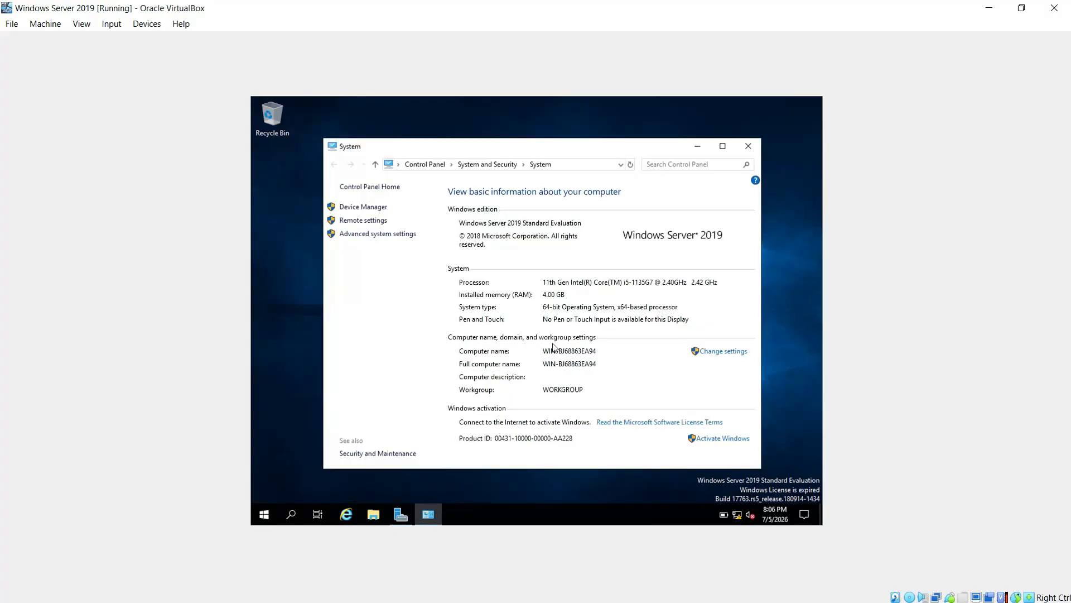
click(723, 146)
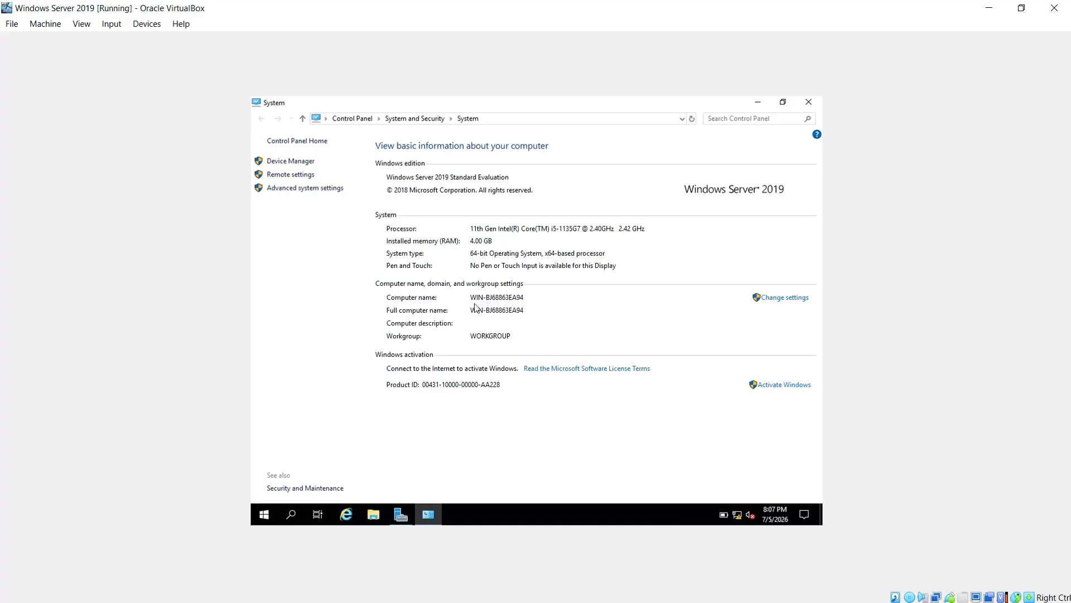
- Close the System window and run ipconfig /all in a new command prompt
click(809, 101)
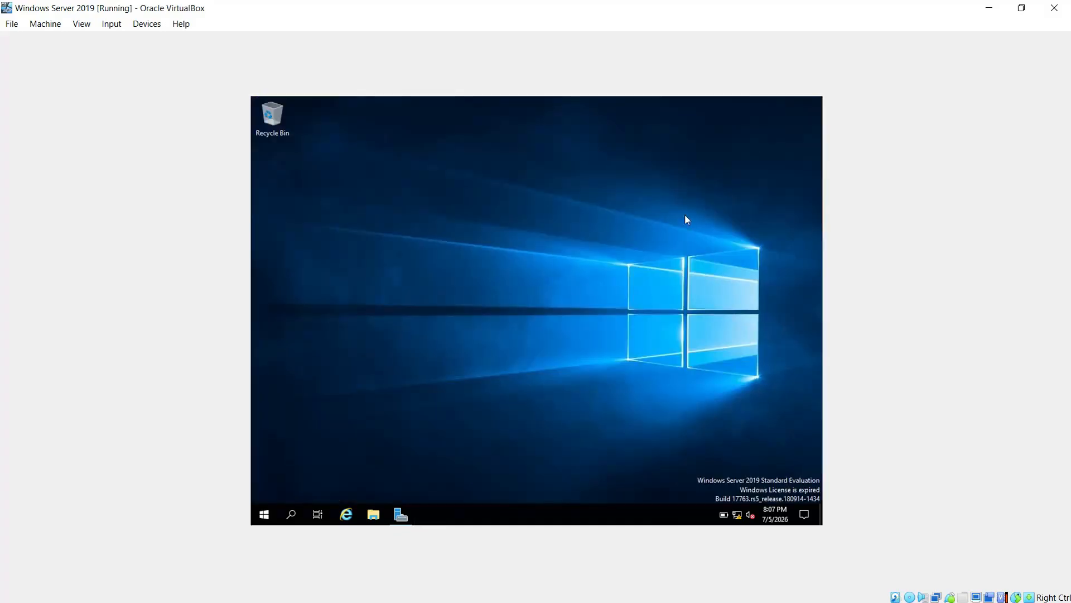
key(super+r)
text(cmd)
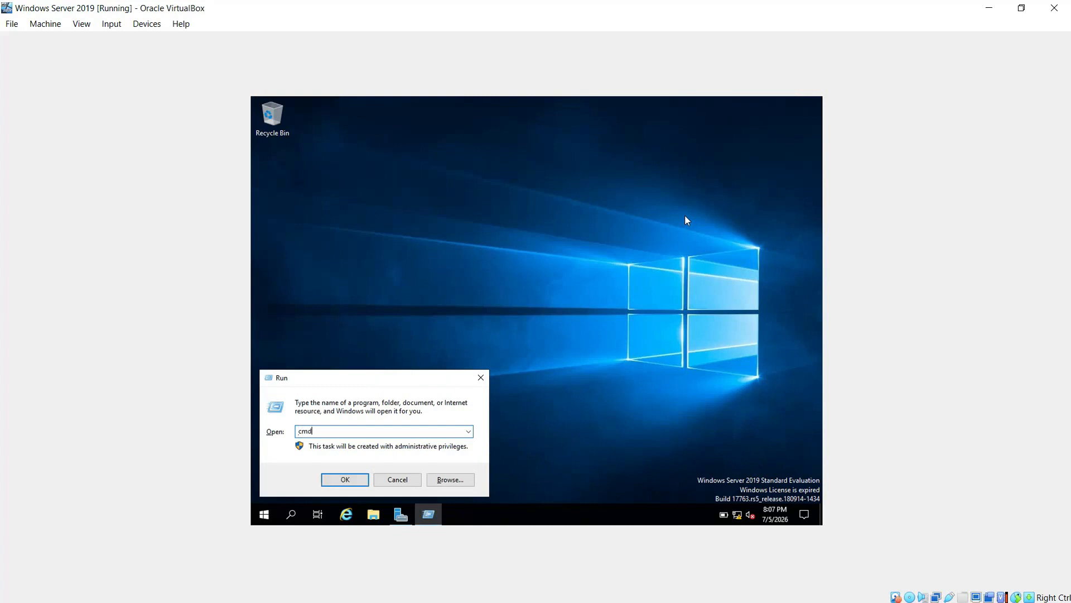
key(Return)
text(i)
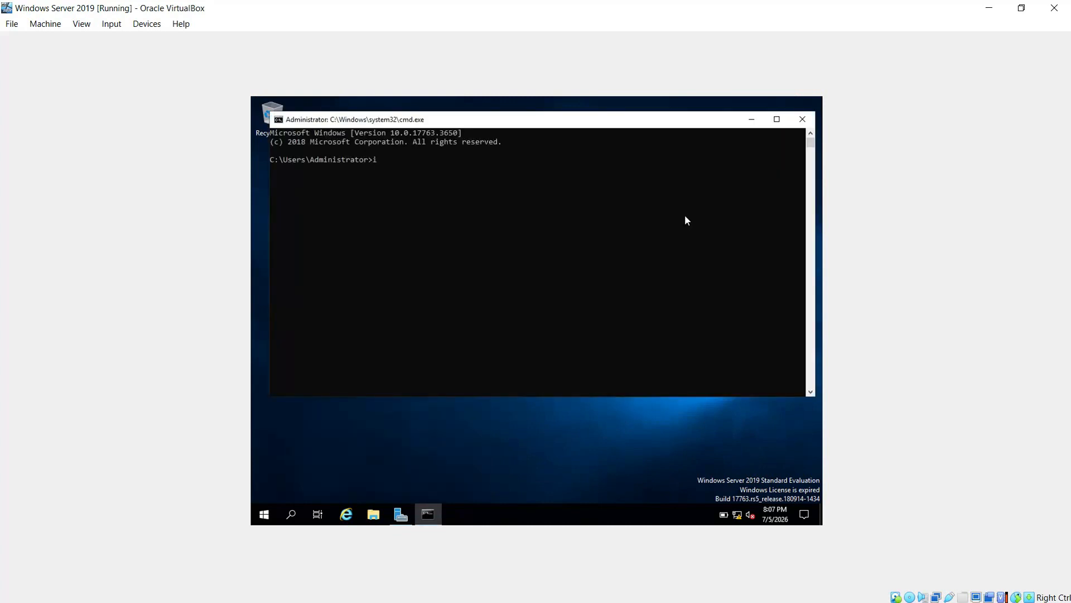
text(pconfig /all)
key(Return)
- Maximize the console, highlight physical address 08-00-27-D6-89-B4, then close the command prompt
click(777, 119)
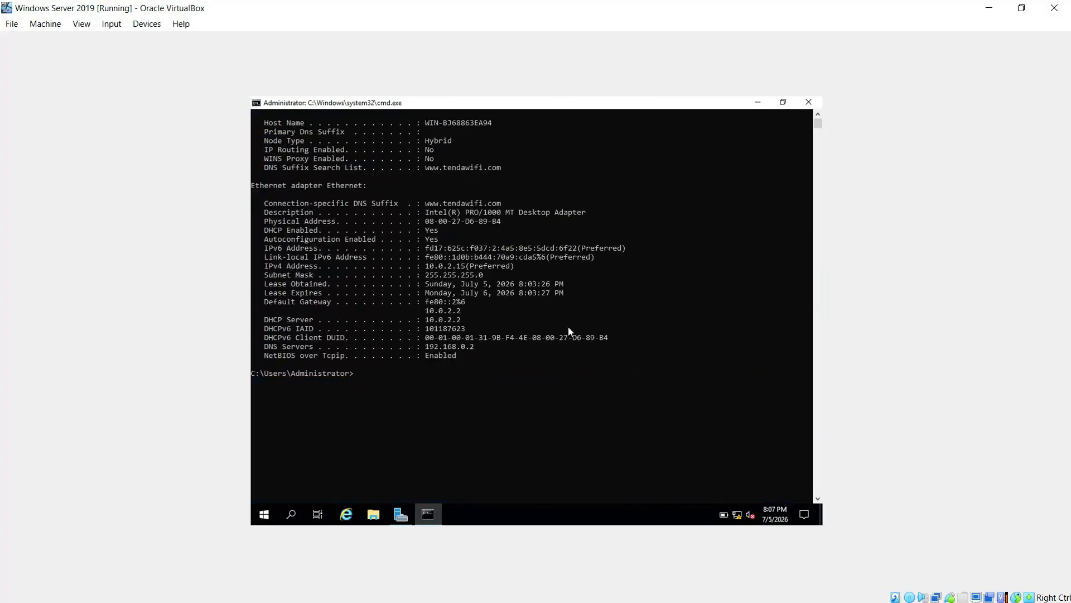
scroll(568, 326, up, 2)
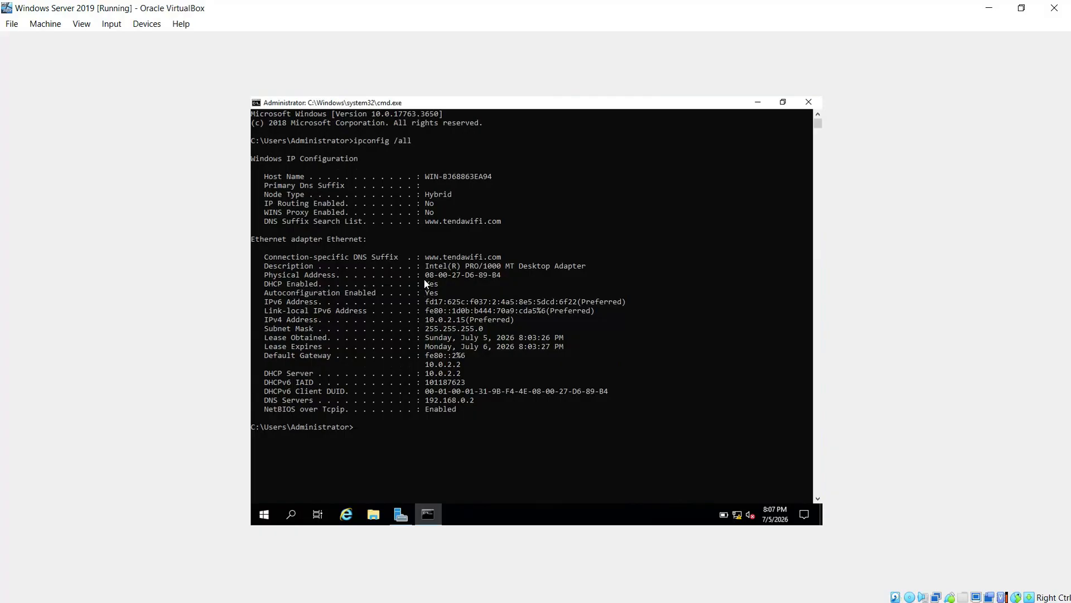
drag(421, 273, 522, 276)
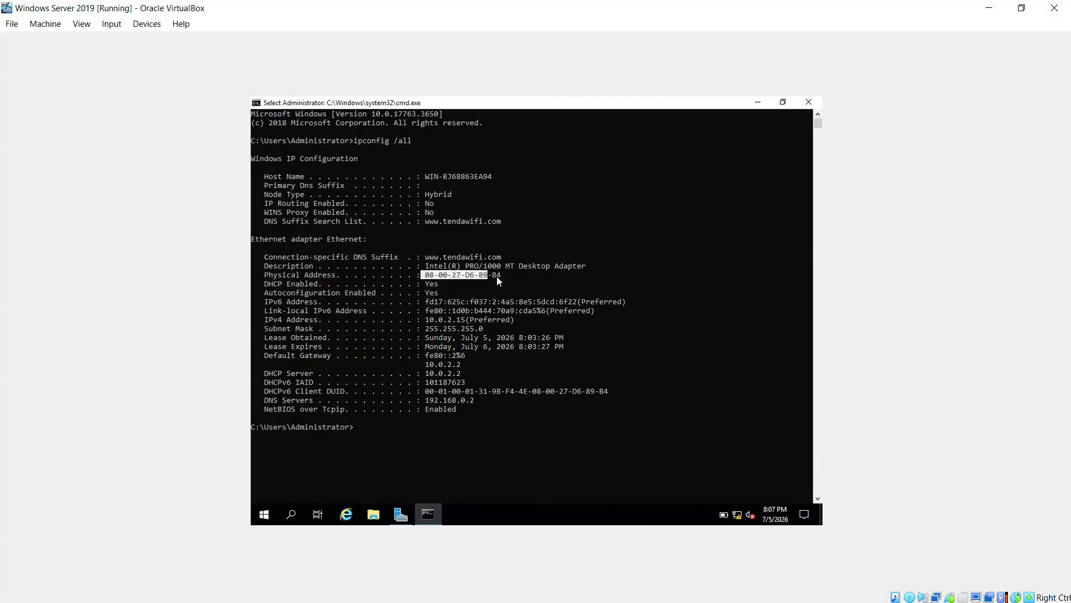
click(534, 285)
key(Escape)
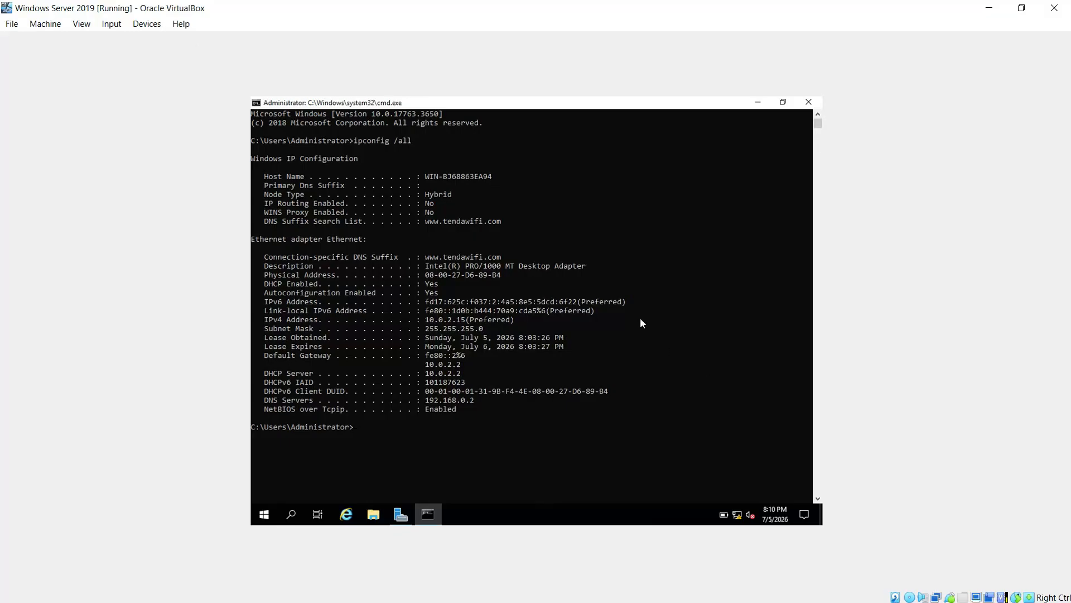
click(810, 104)
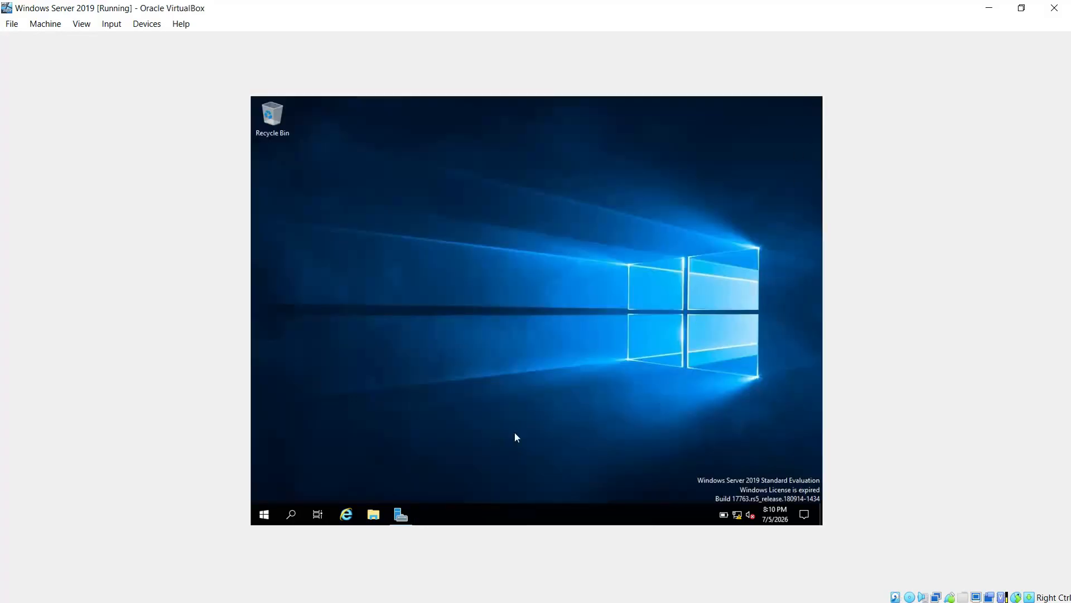
- Shut down the guest from Start > Power, continuing with the Other (Unplanned) shutdown reason
click(262, 513)
click(264, 489)
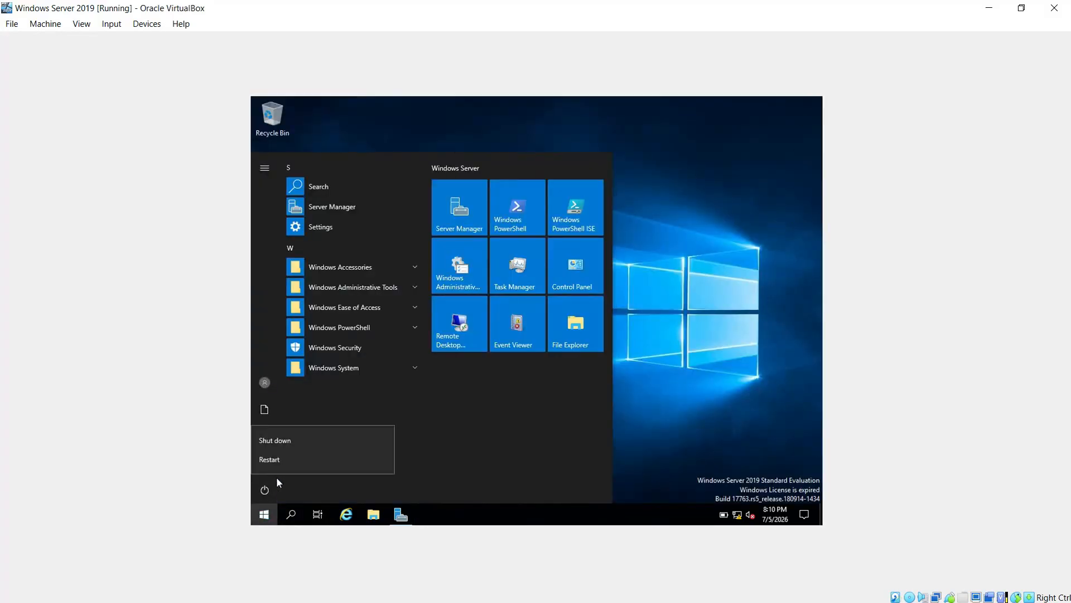
click(282, 441)
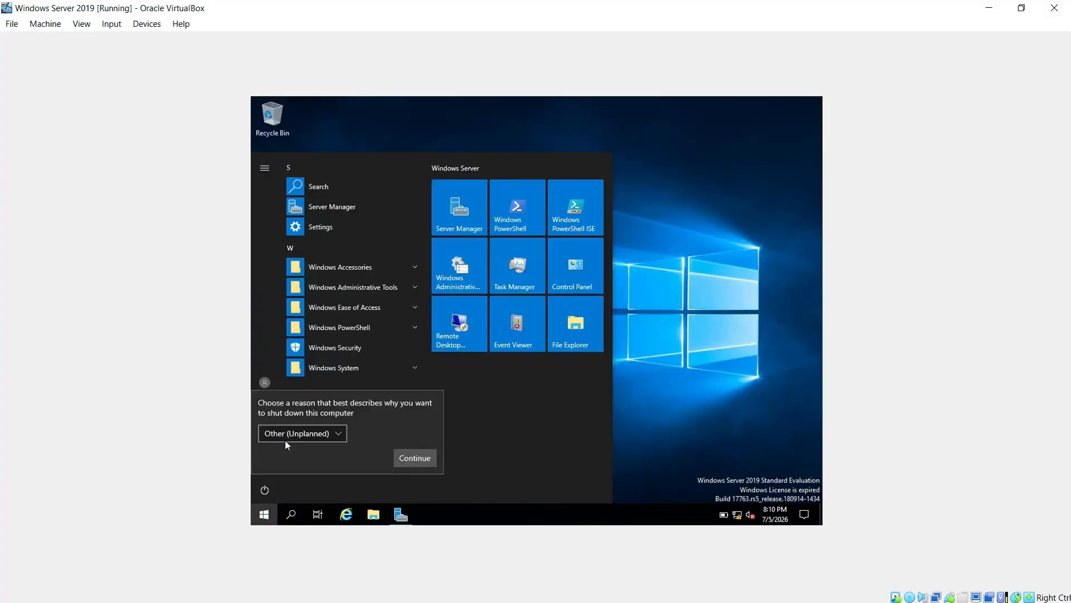
click(417, 459)
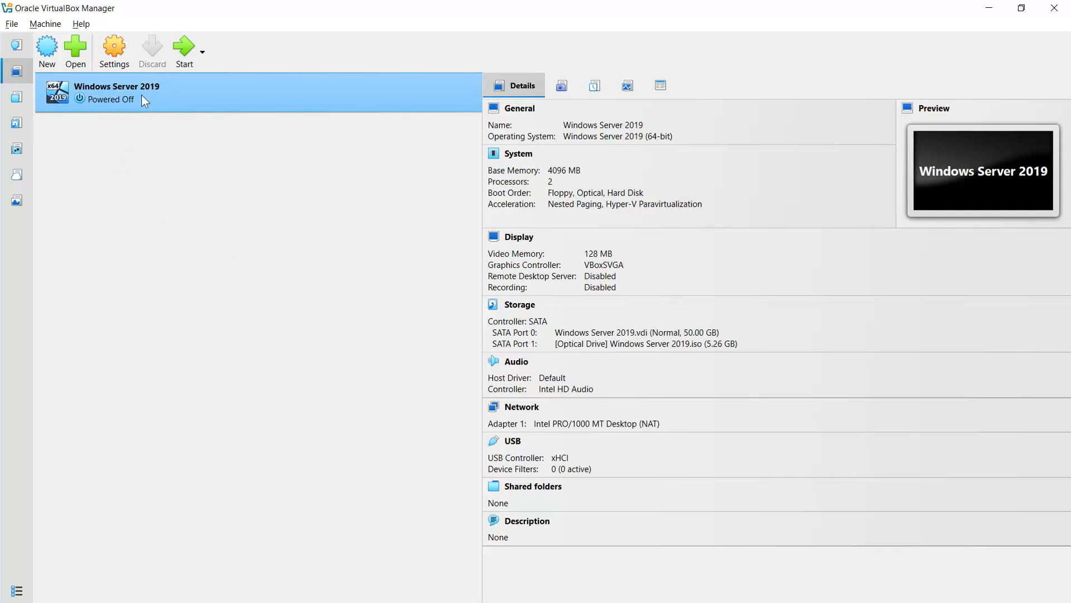
- Open the Clone dialog for Windows Server 2019, proposing the name Windows Server 2019 Clone
right_click(108, 93)
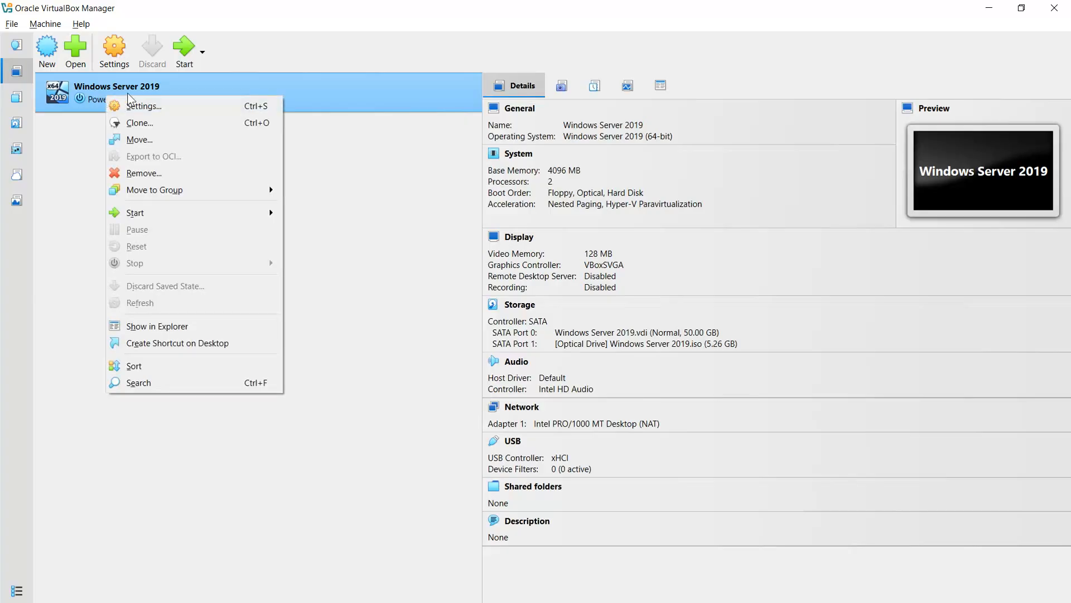
click(132, 122)
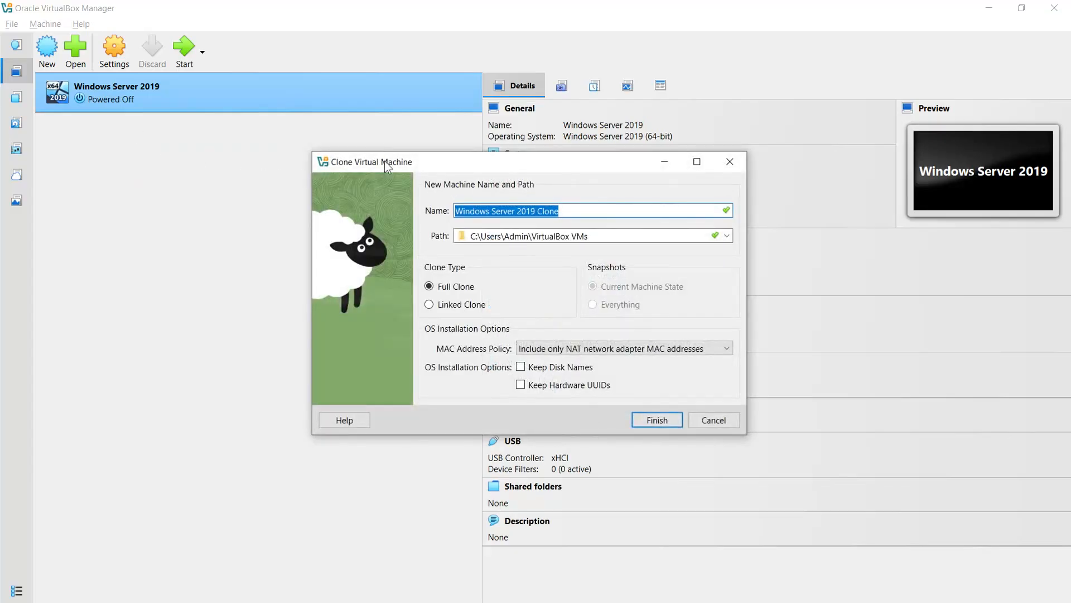
drag(384, 161, 329, 179)
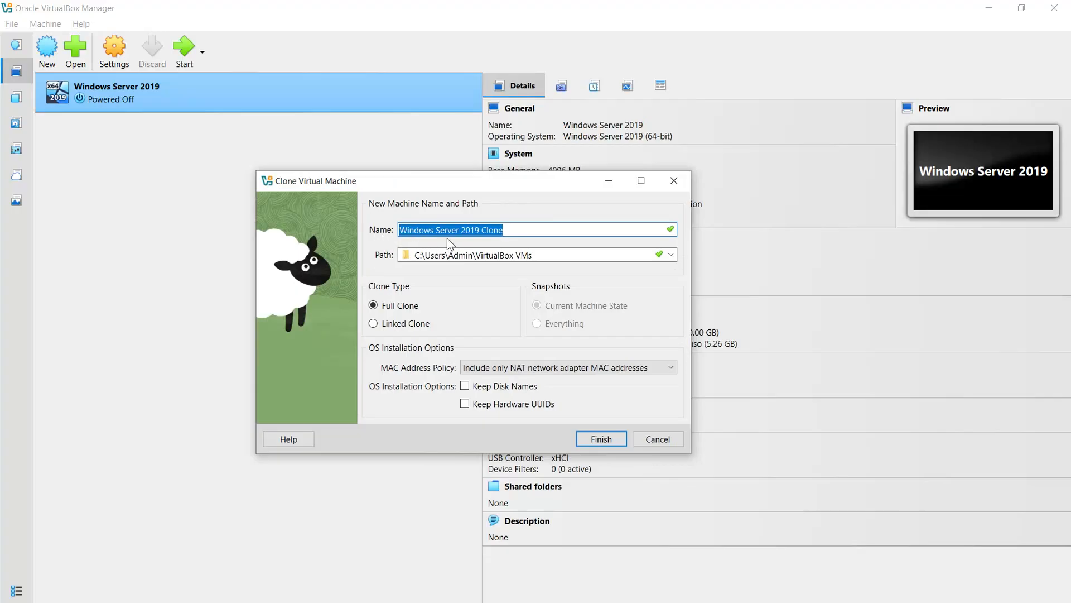
click(507, 229)
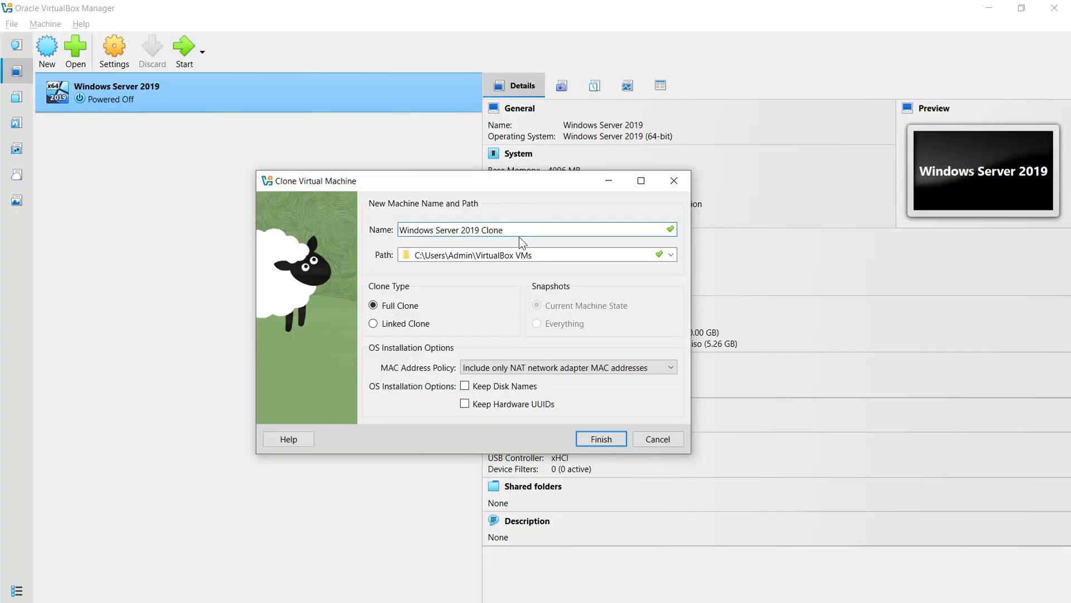
- Insert 'Server ' before 'Clone' in the clone's Name field
click(483, 235)
text(Server)
key(alt)
- Set the MAC Address Policy to 'Generate new MAC addresses for all network adapters'
click(495, 368)
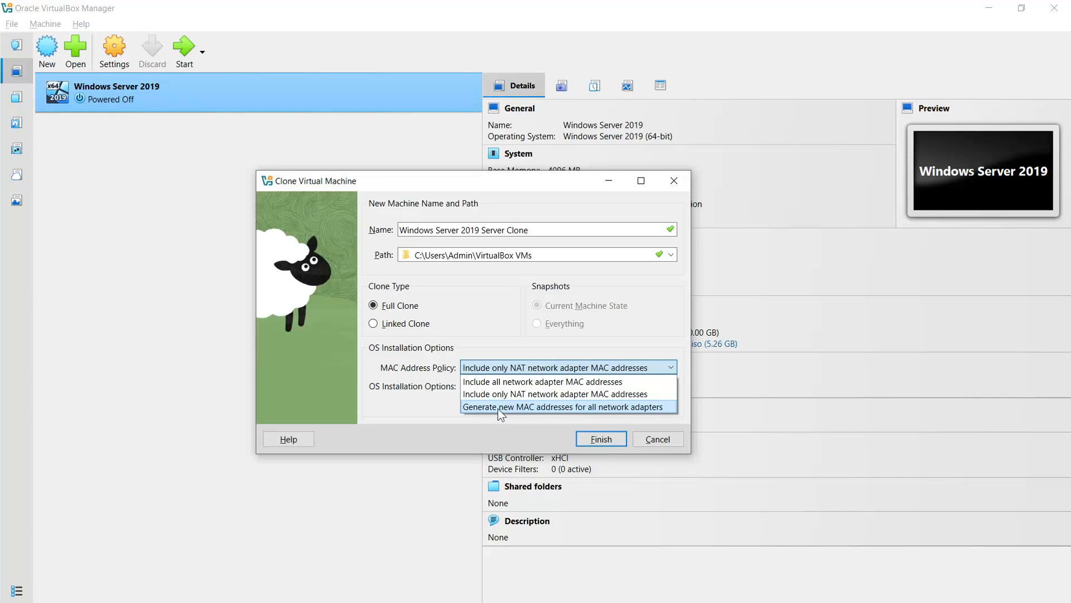
click(577, 407)
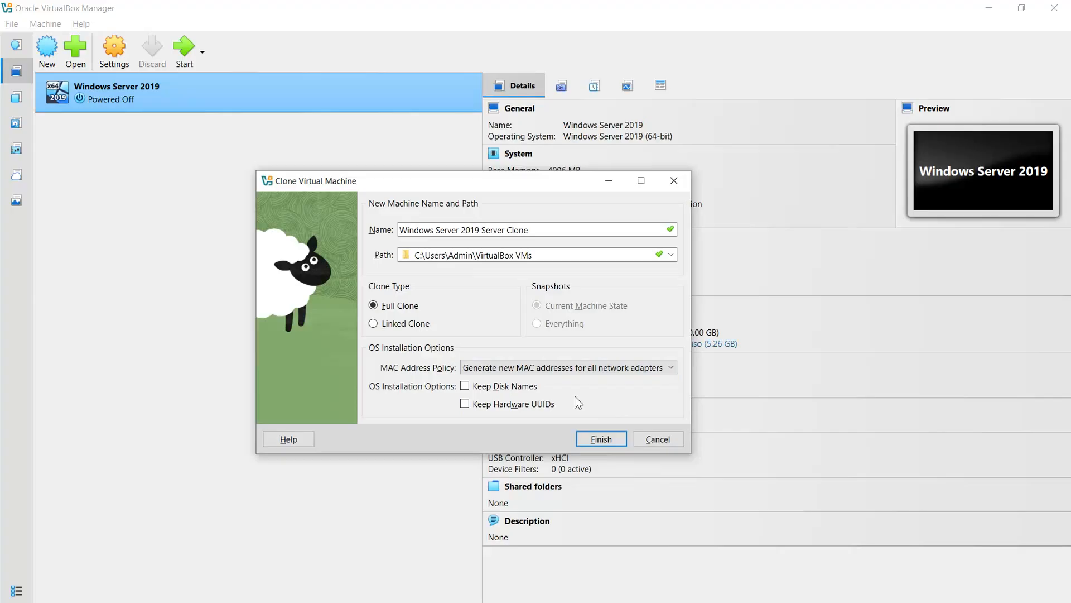
click(514, 368)
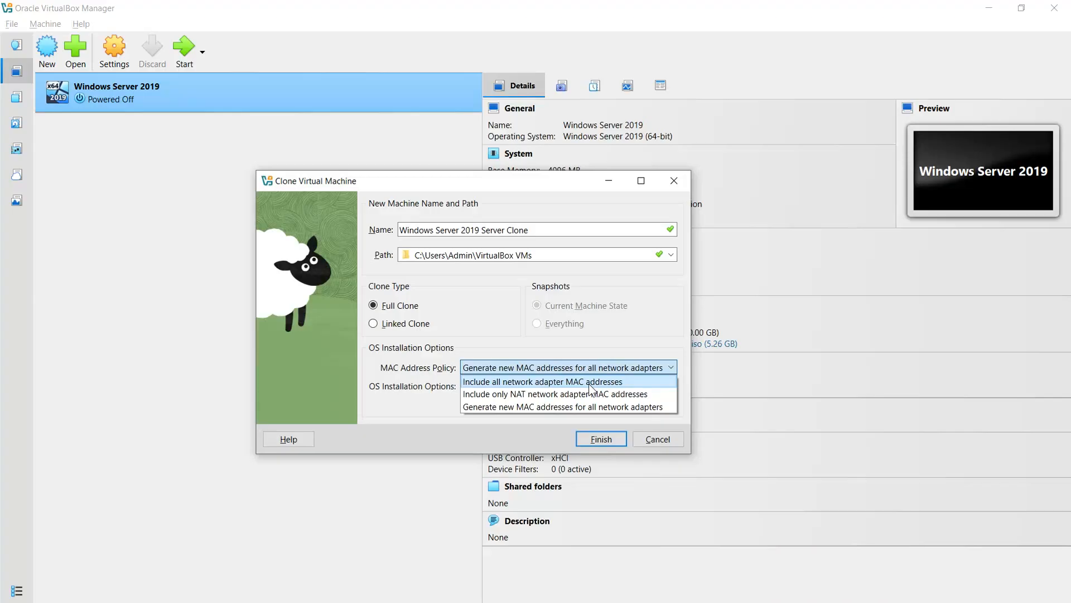
click(438, 394)
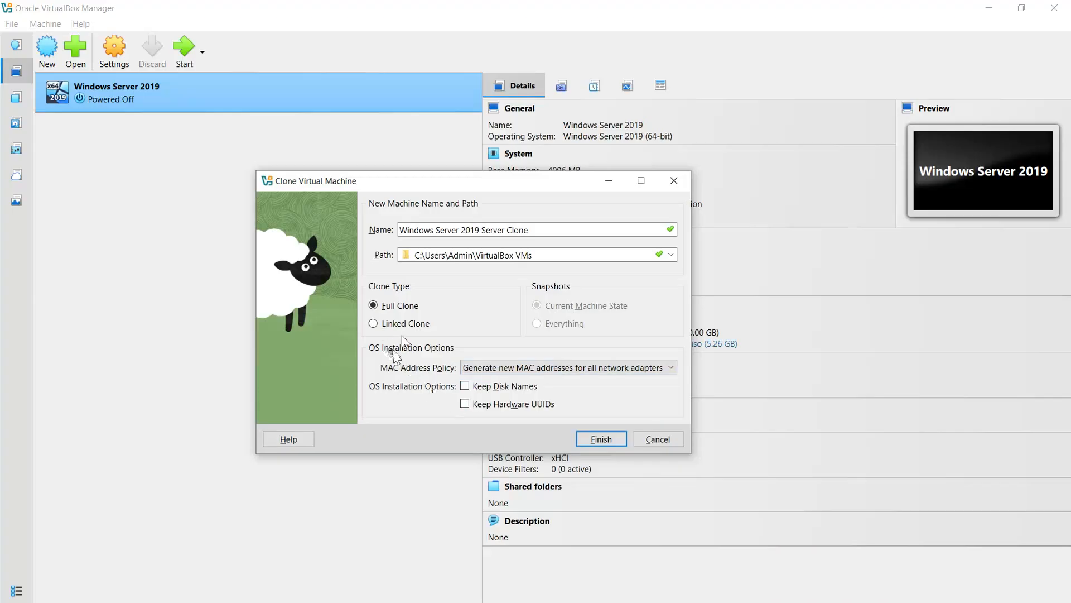
- Choose Linked Clone as the clone type
click(372, 324)
- Finish creating Windows Server 2019 Server Clone and boot it
click(590, 438)
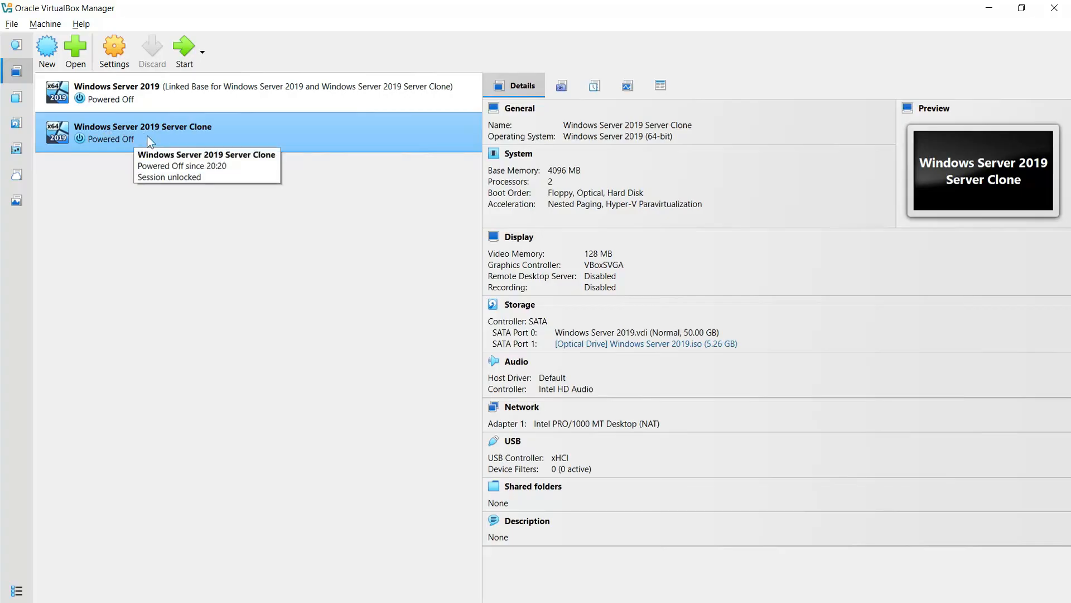
click(184, 49)
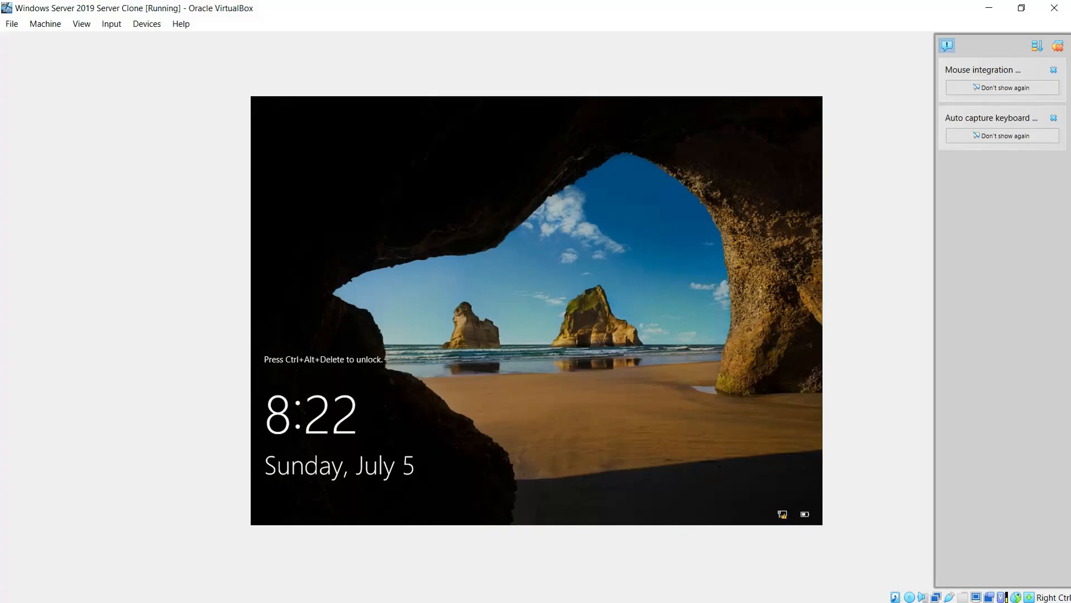
- Sign in to the clone as Administrator with the account password
key(ctrl+alt+Delete)
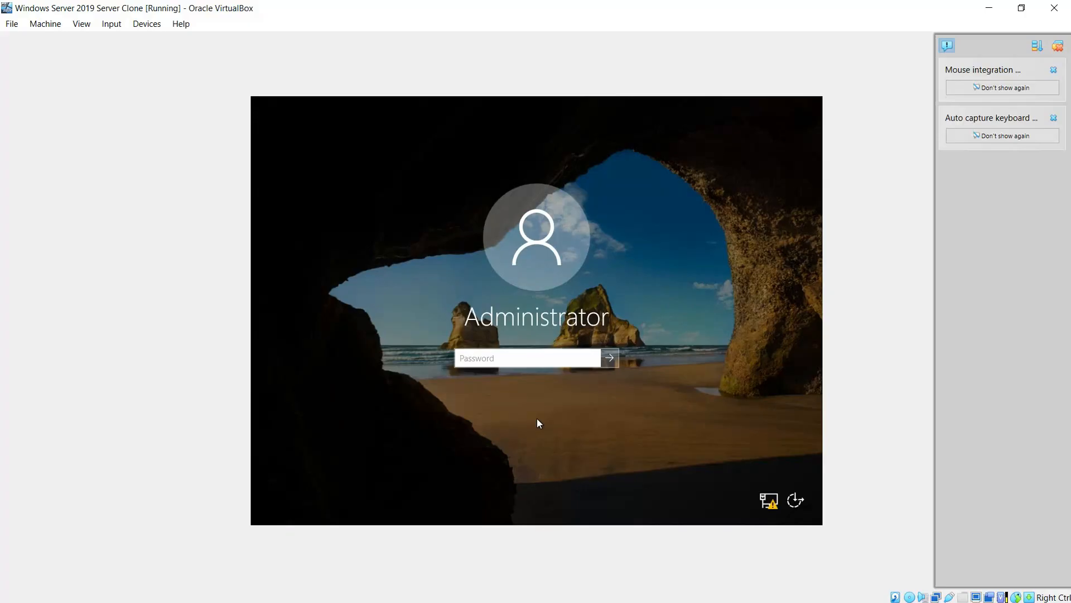
text(••••••••)
key(Return)
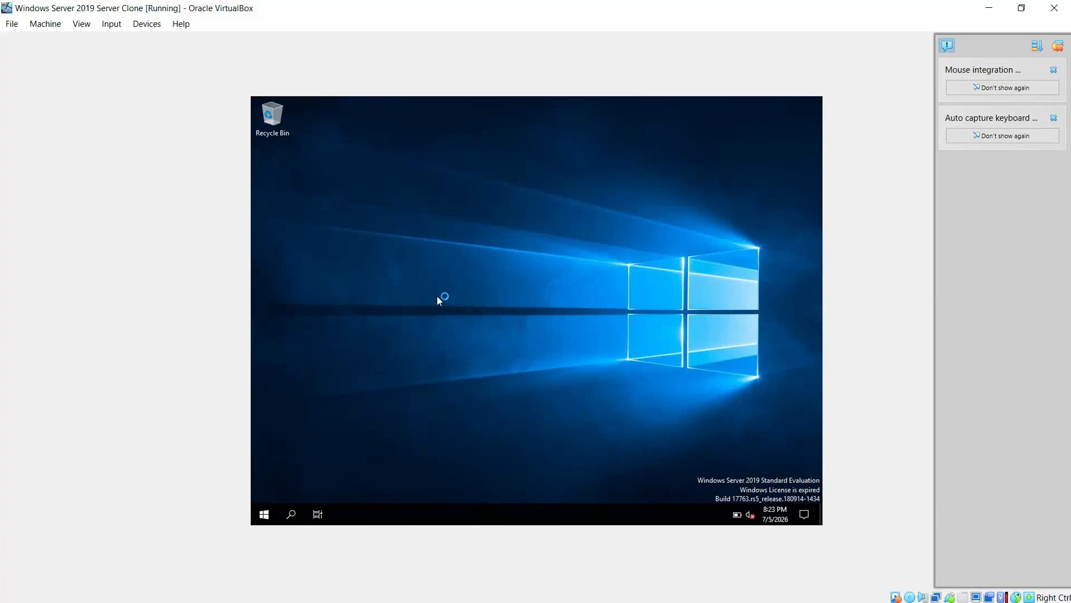
- Open the clone's This PC system properties, then close System and Server Manager
click(264, 514)
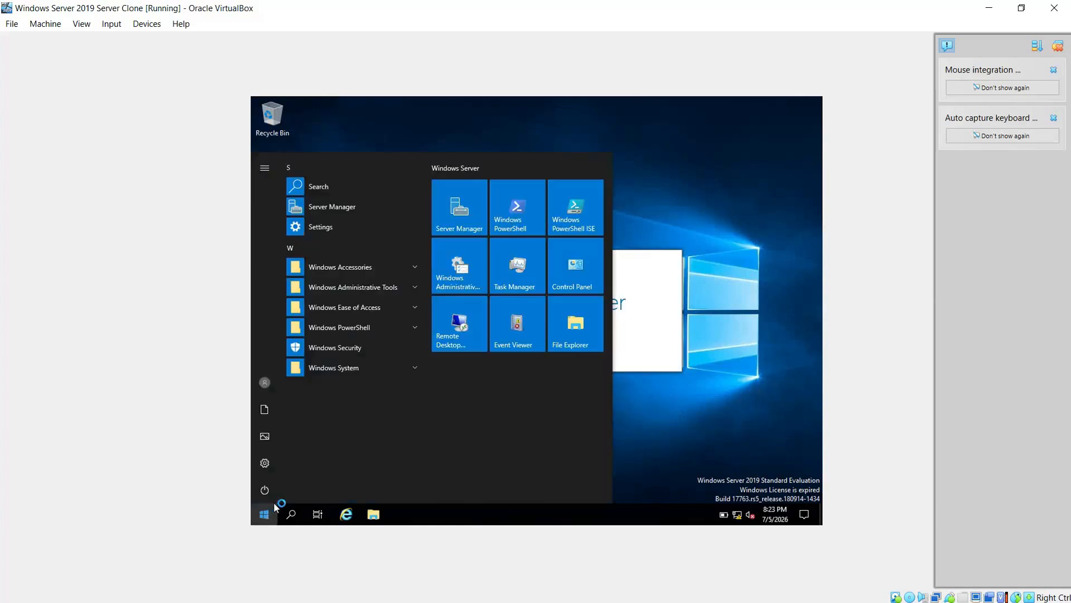
text(this)
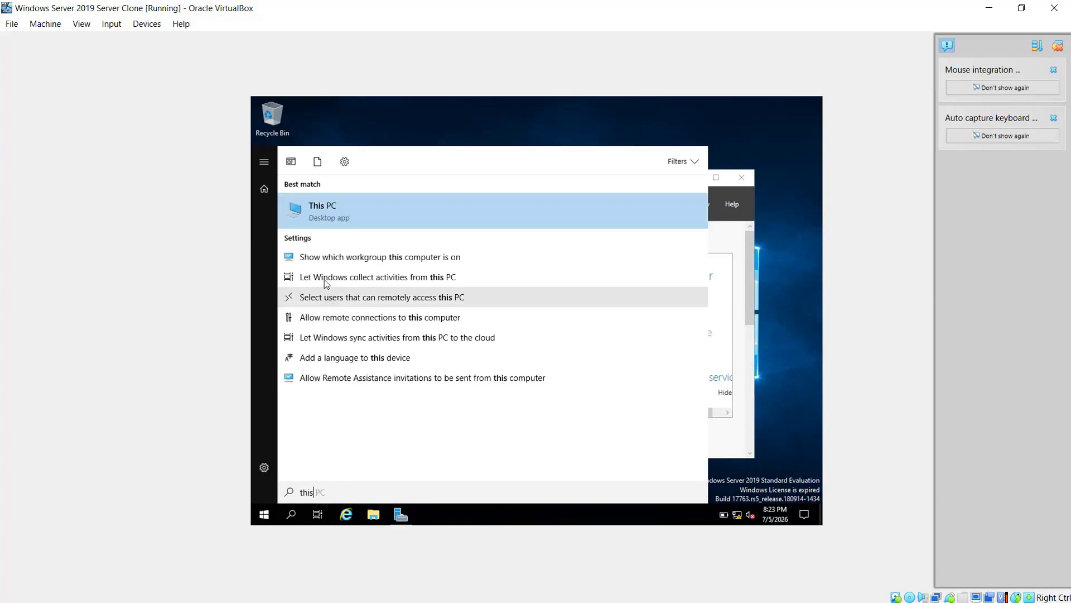
right_click(327, 202)
click(375, 309)
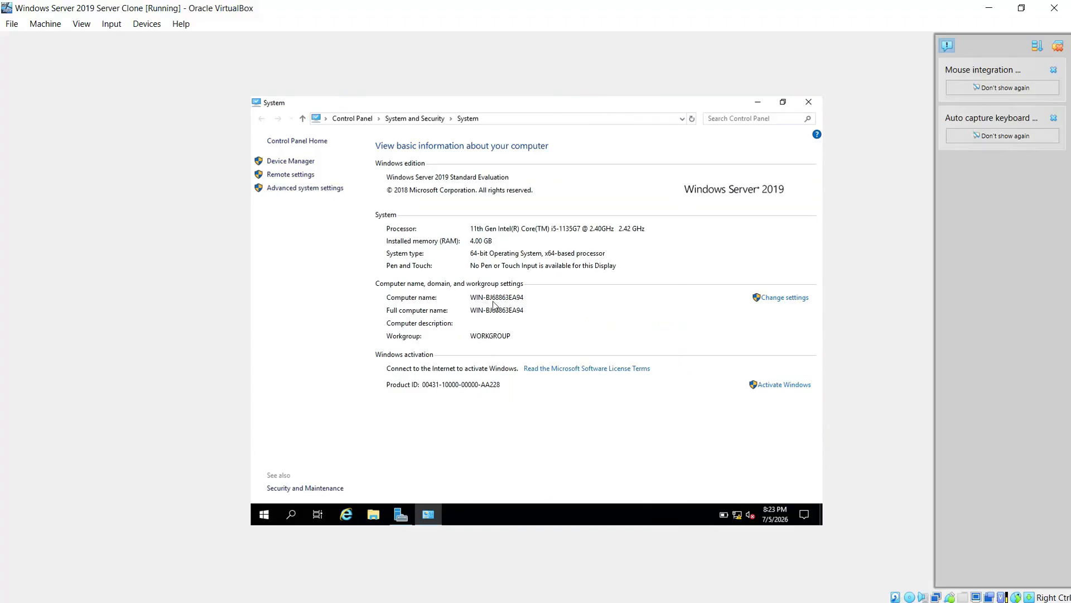
click(810, 103)
click(742, 178)
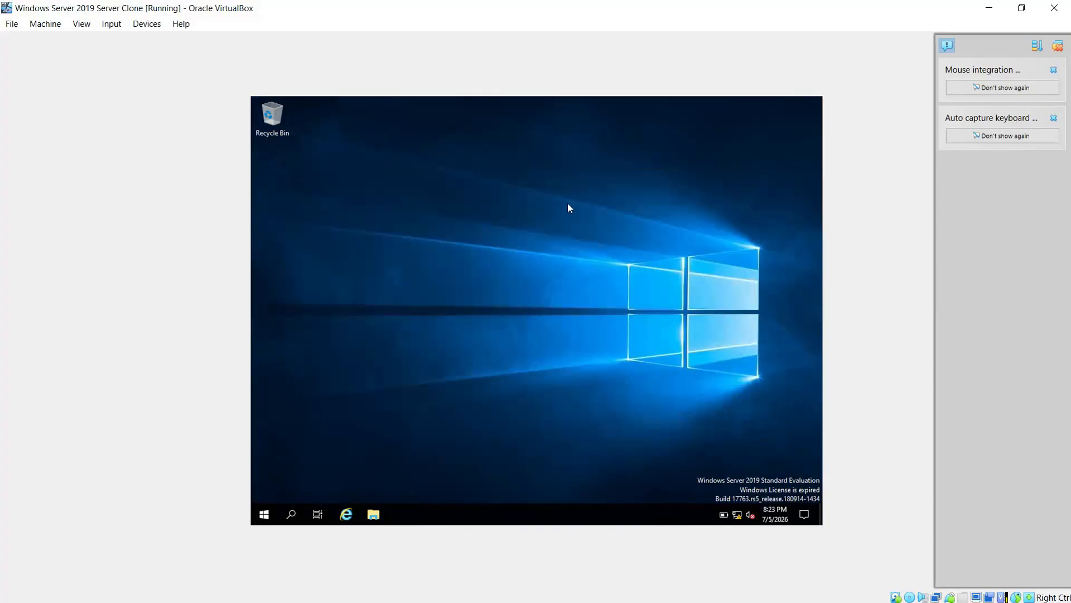
- Run ipconfig /all in a command prompt on the clone
key(super+r)
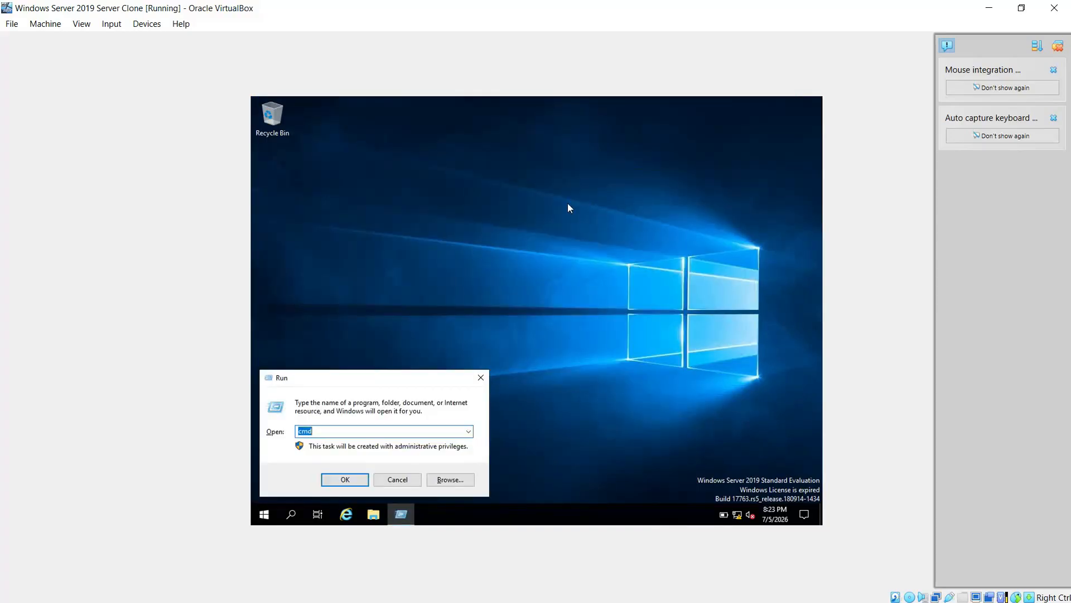
key(Return)
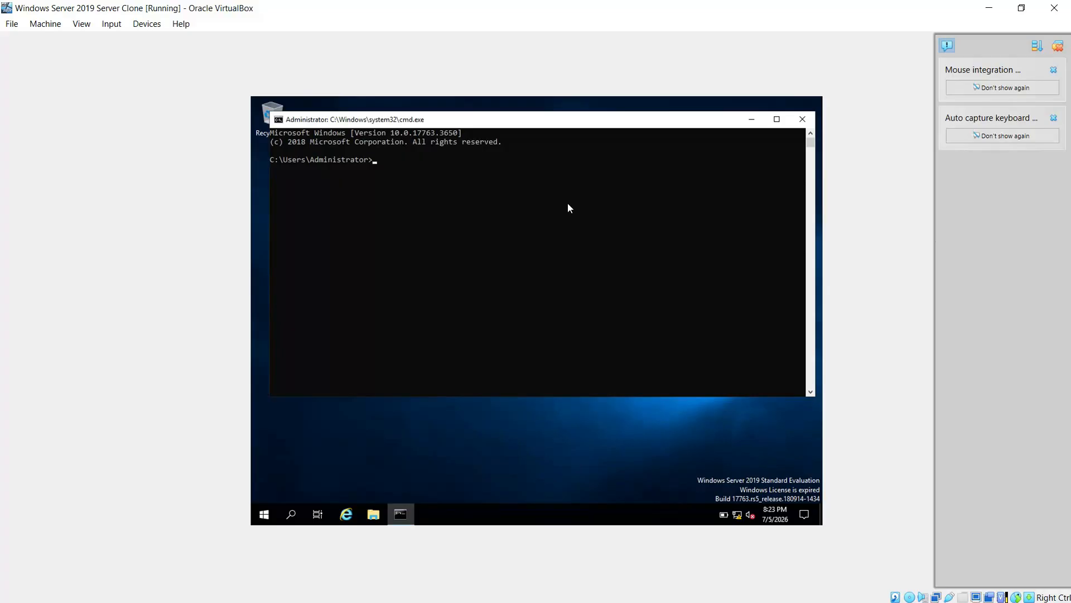
text(ipconfig /all)
key(Return)
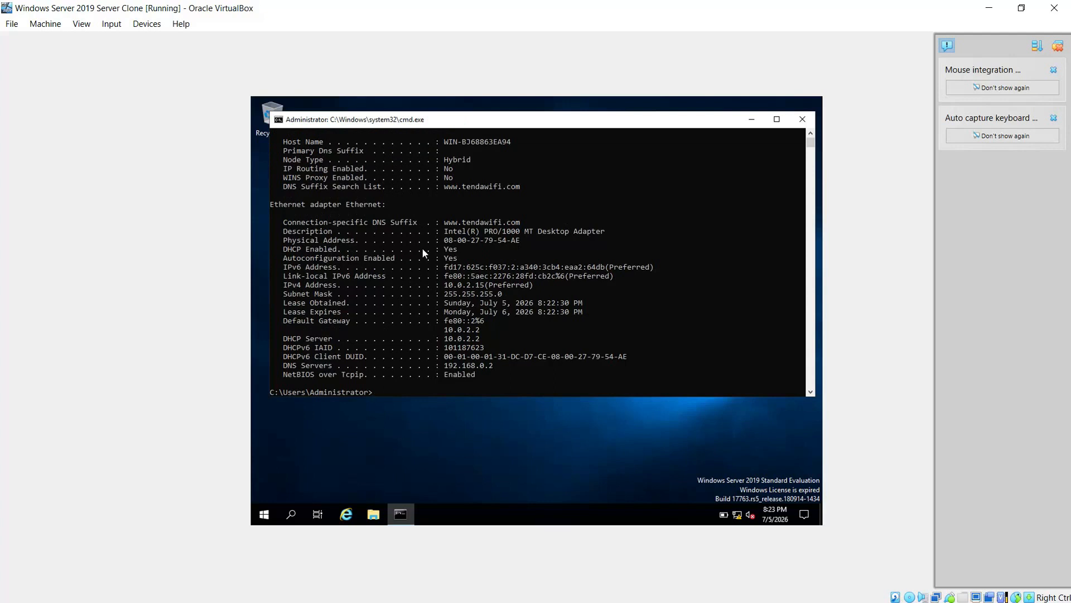
- Highlight the Physical Address line, then close the command prompt
drag(529, 241, 273, 240)
click(397, 285)
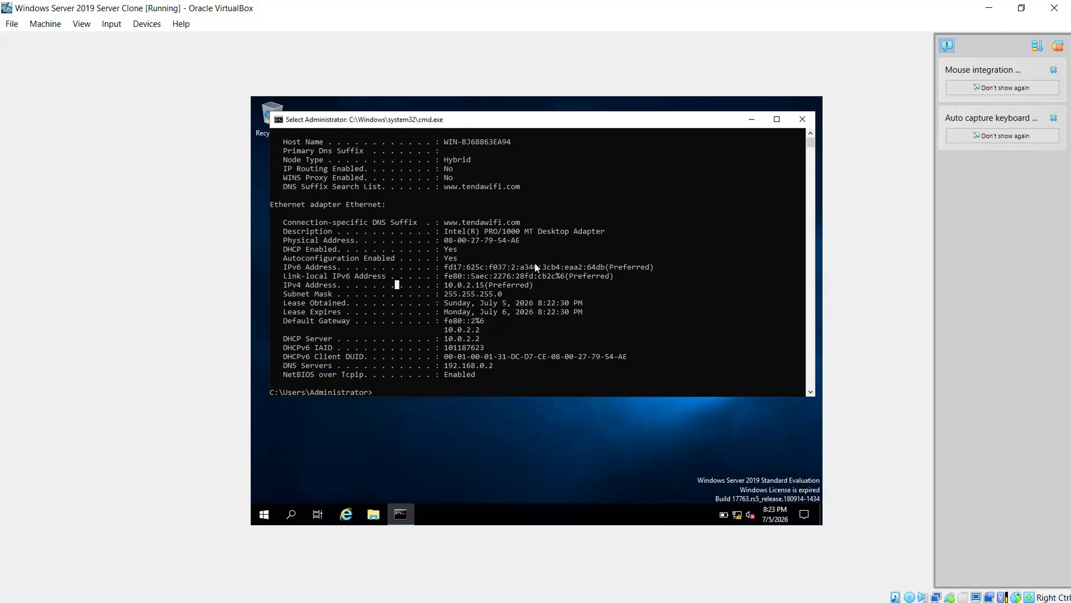
click(795, 122)
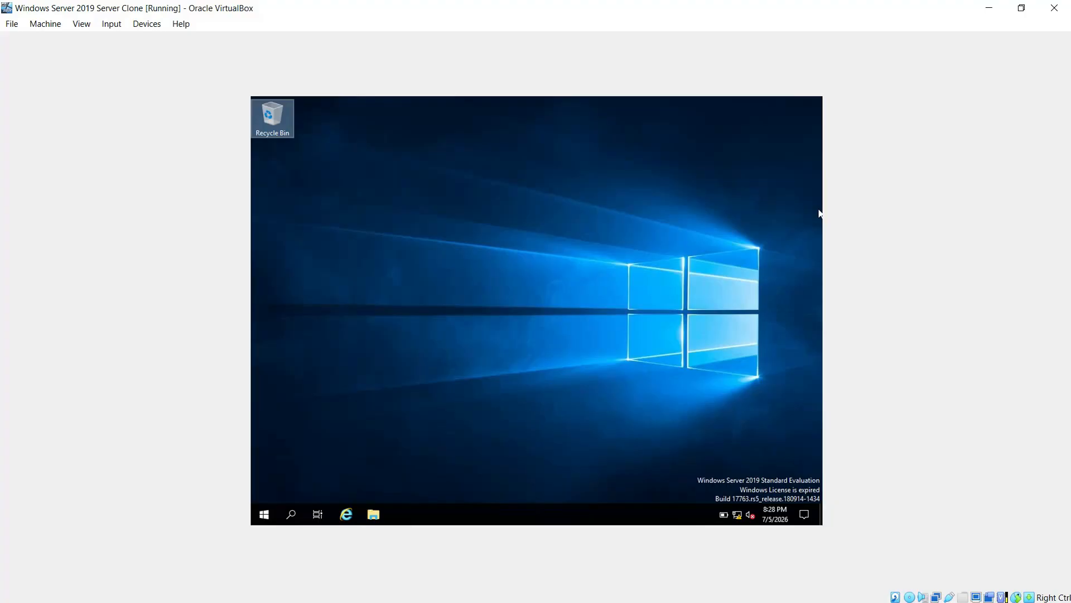
- Switch from the clone's window back to the VirtualBox Manager
key(alt+Tab)
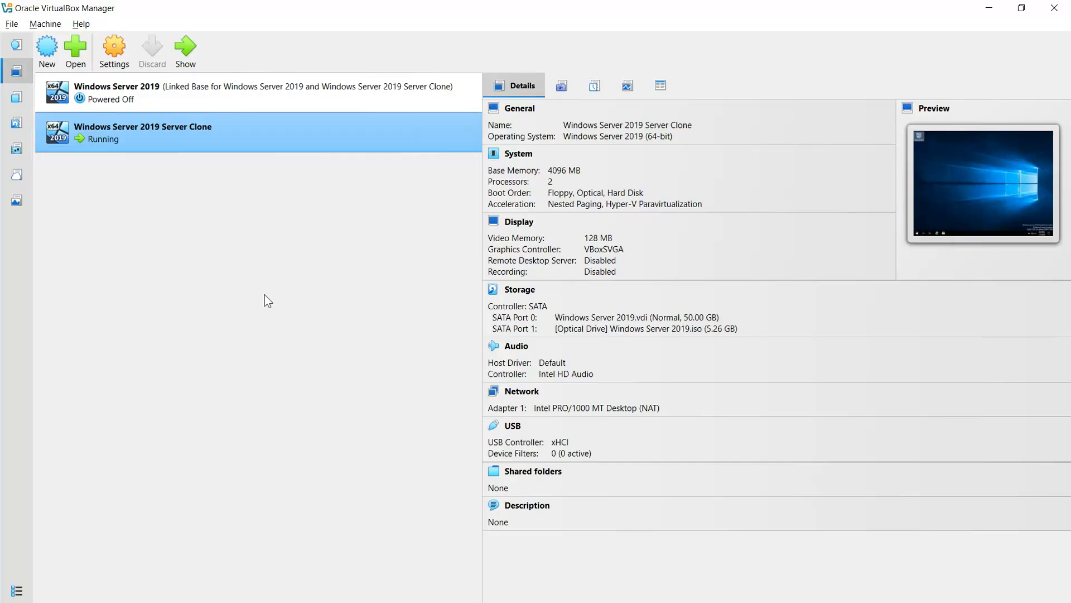